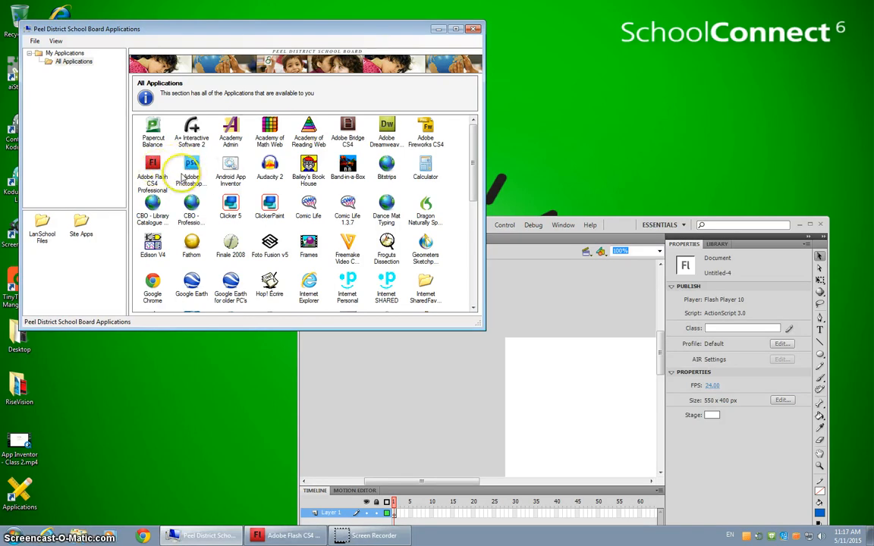
# Switch to the Adobe Flash CS4 window and maximize it.
pyautogui.click(547, 300)
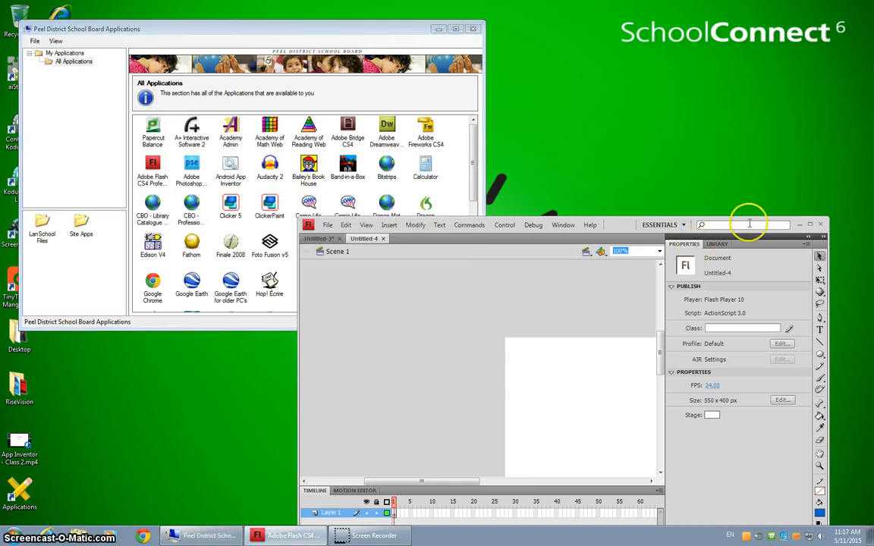
pyautogui.click(811, 226)
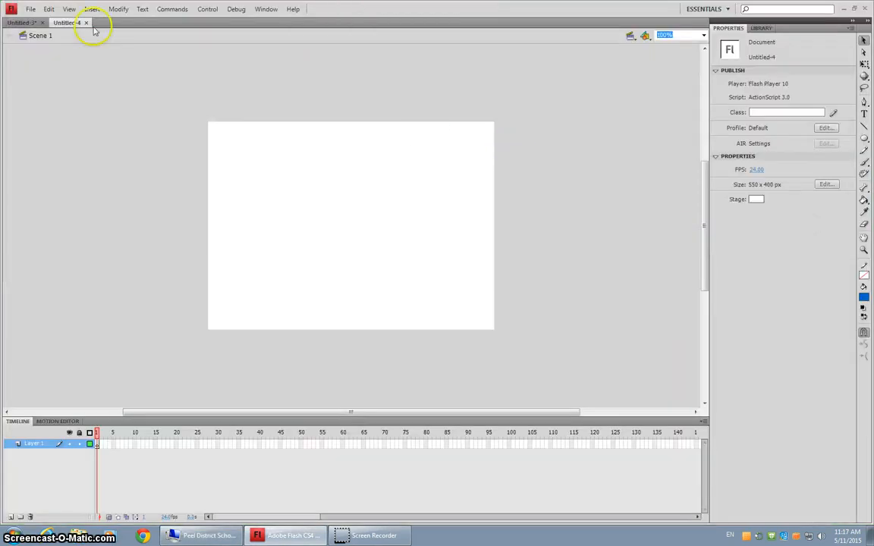
pyautogui.click(31, 10)
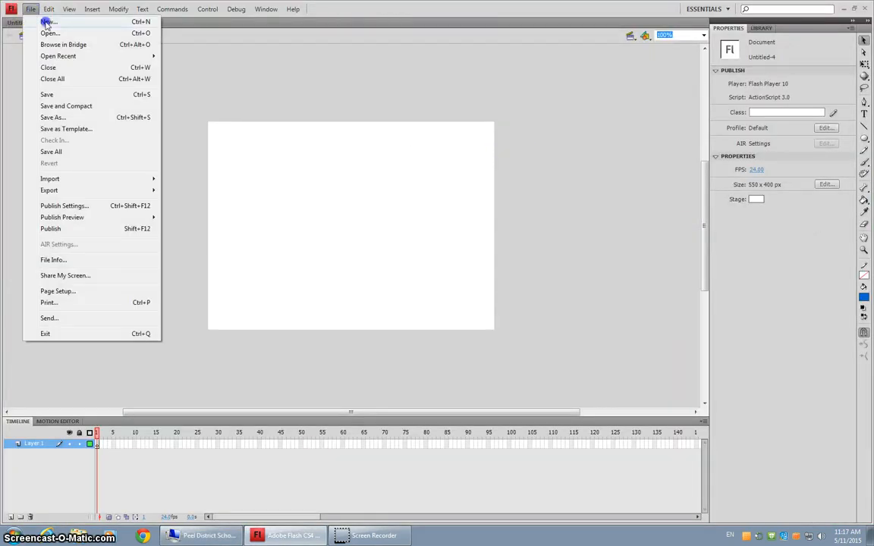
pyautogui.click(47, 22)
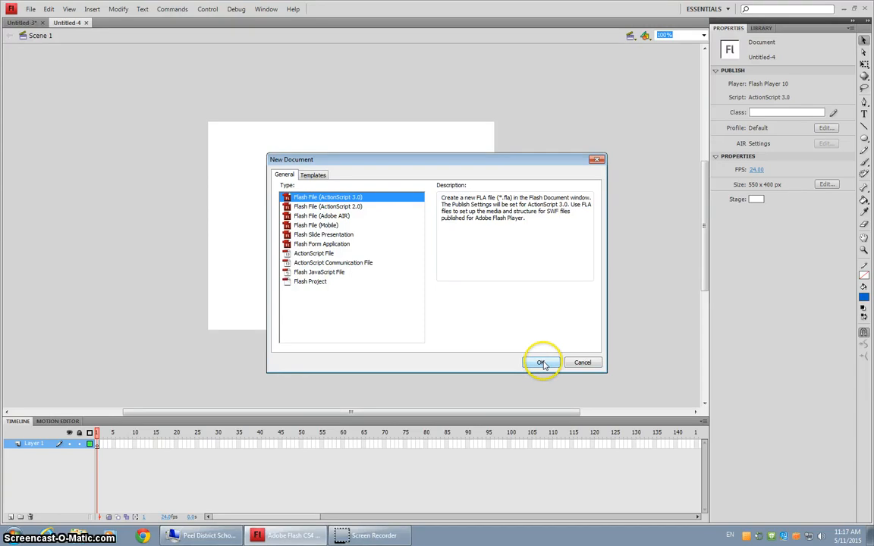
pyautogui.click(583, 363)
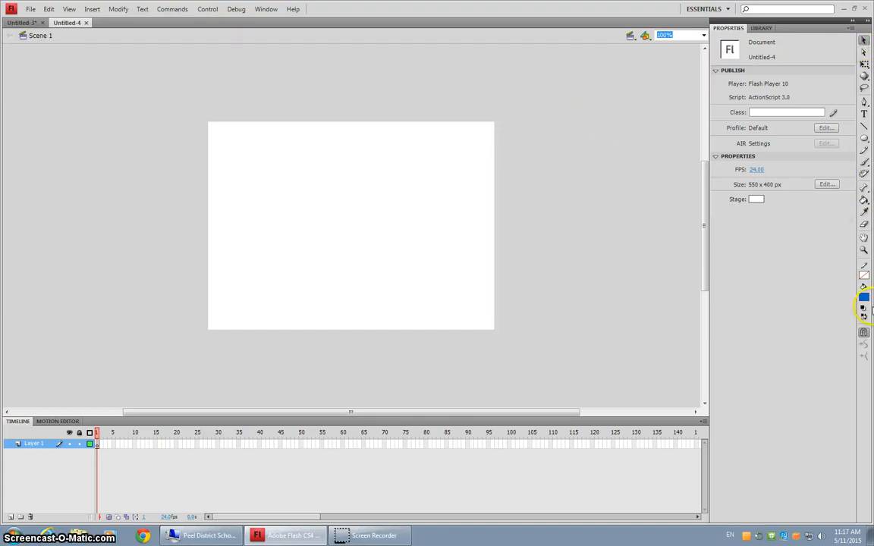
pyautogui.click(864, 114)
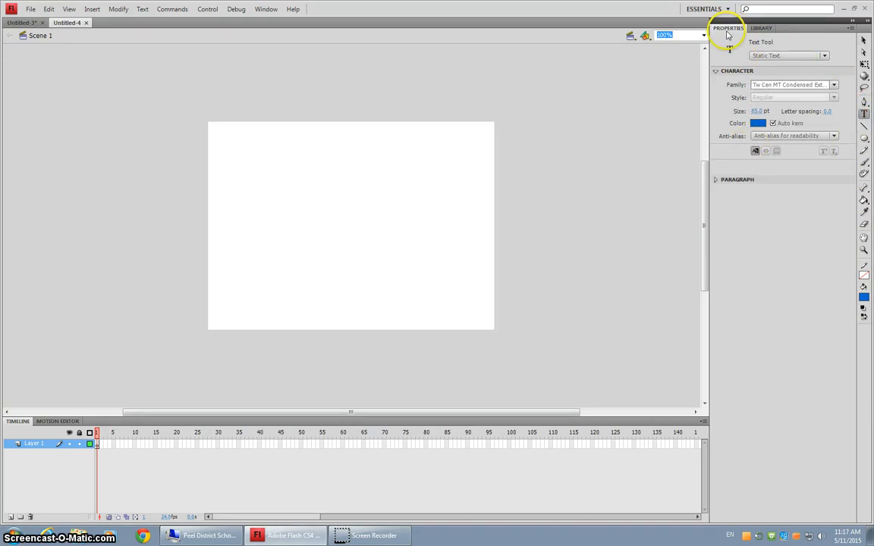
pyautogui.click(30, 9)
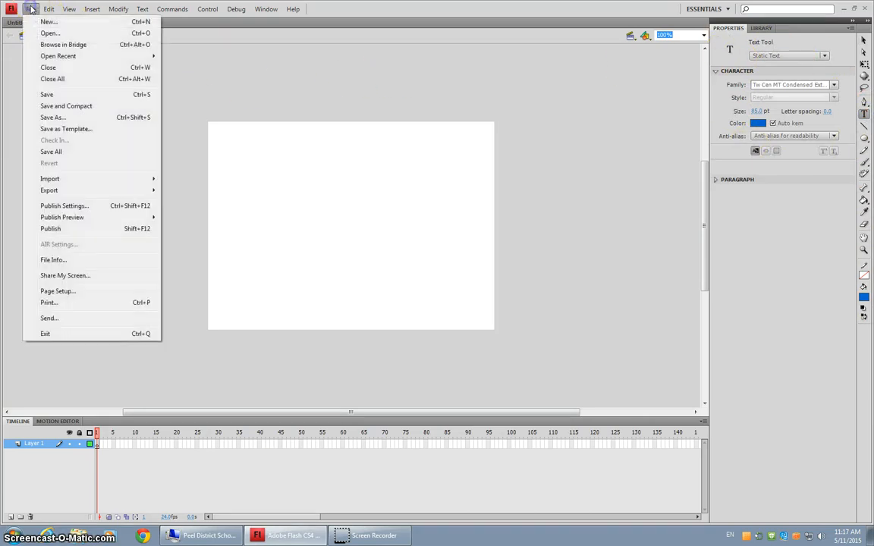
pyautogui.moveTo(144, 9)
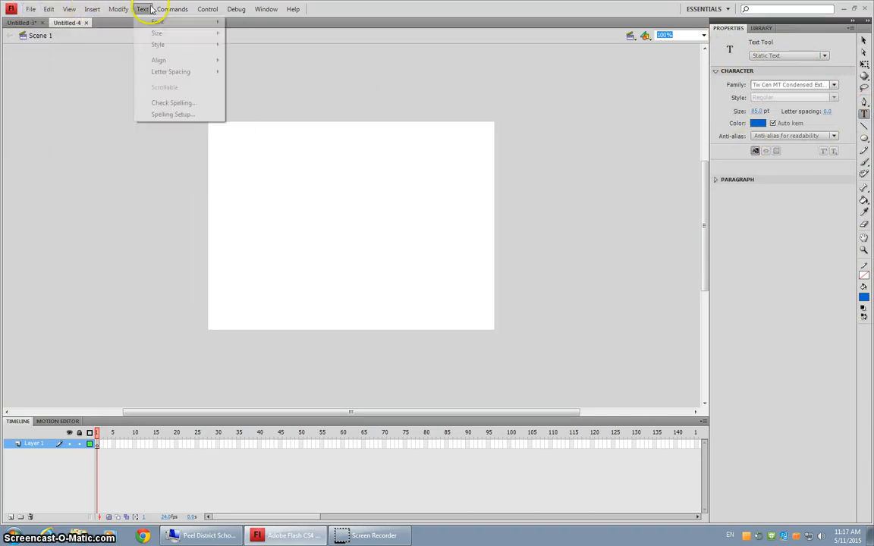
pyautogui.moveTo(176, 11)
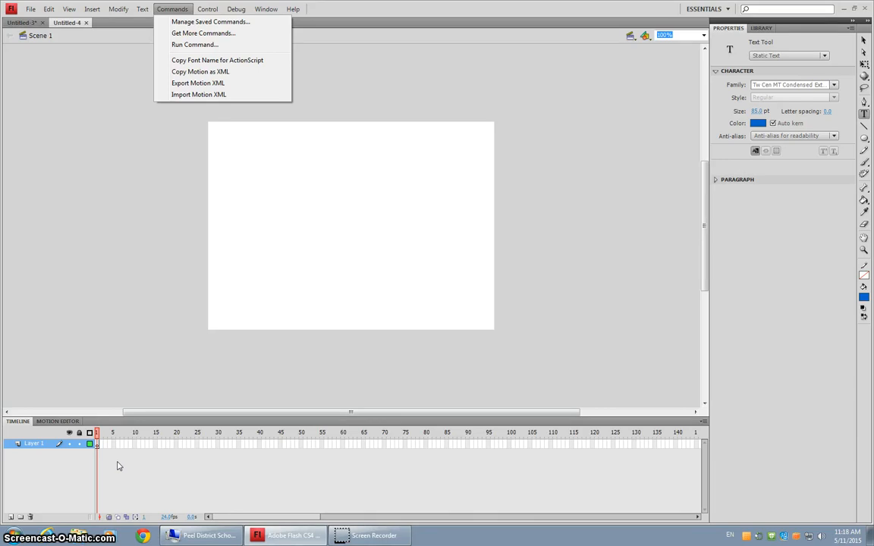
pyautogui.click(102, 444)
pyautogui.moveTo(116, 447); pyautogui.dragTo(126, 447)
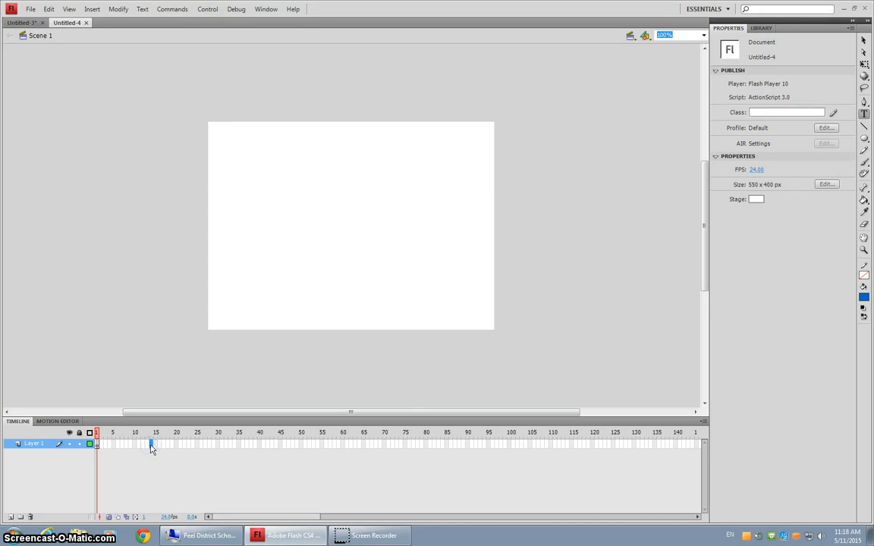
pyautogui.click(98, 446)
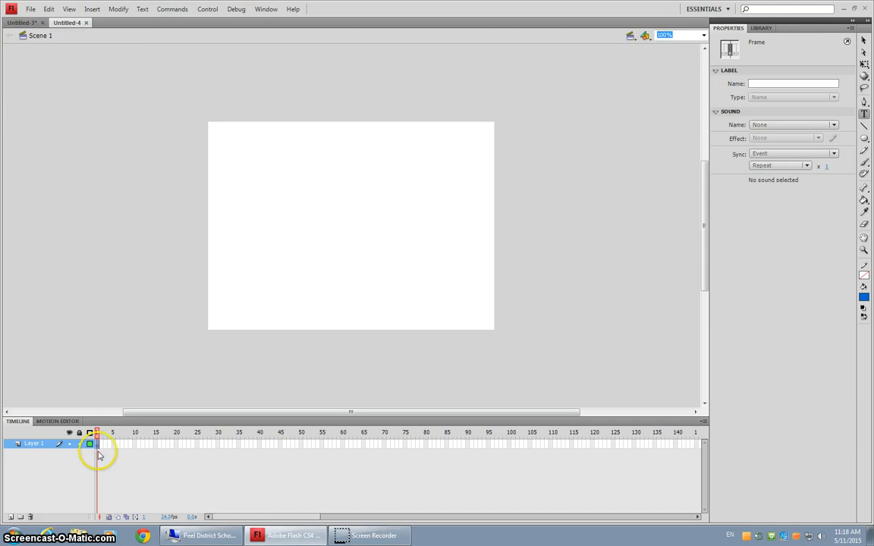
pyautogui.click(99, 456)
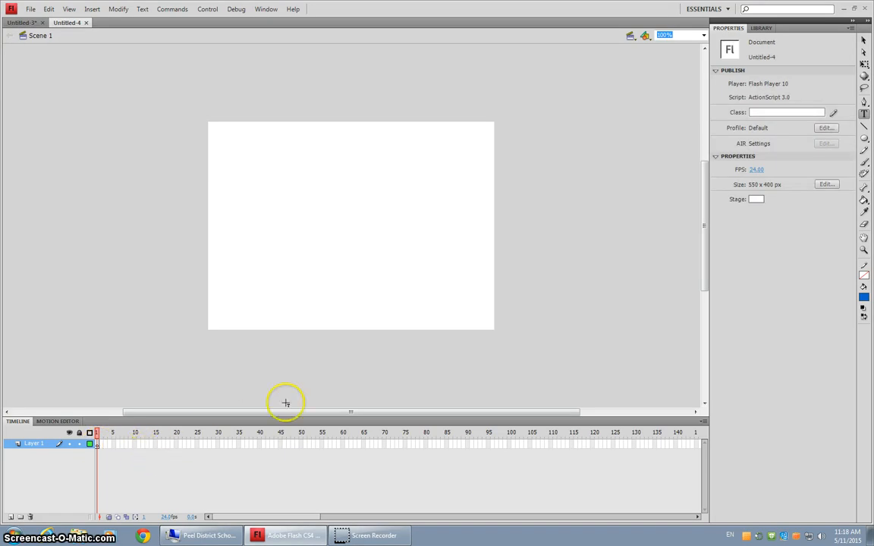
# Draw a static text box about 211 px wide and move it to the upper-left area of the stage.
pyautogui.click(864, 114)
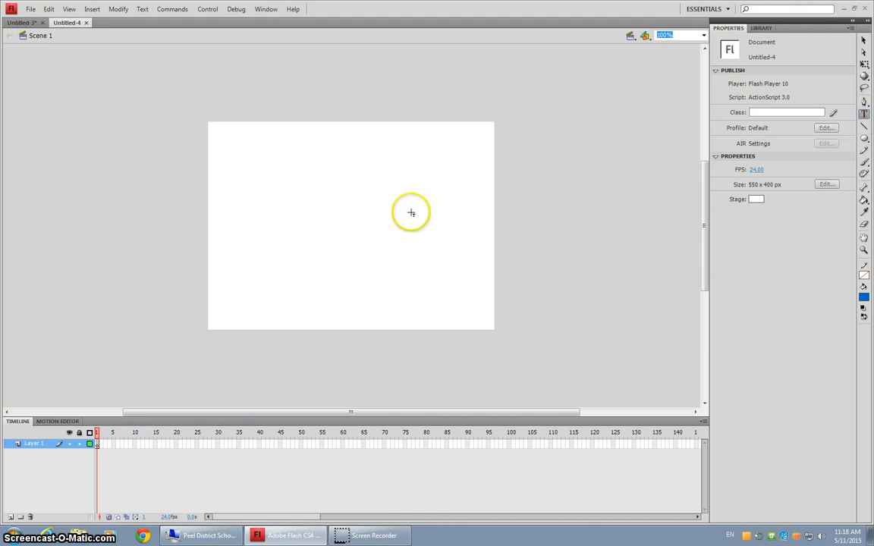
pyautogui.moveTo(235, 143); pyautogui.dragTo(344, 162)
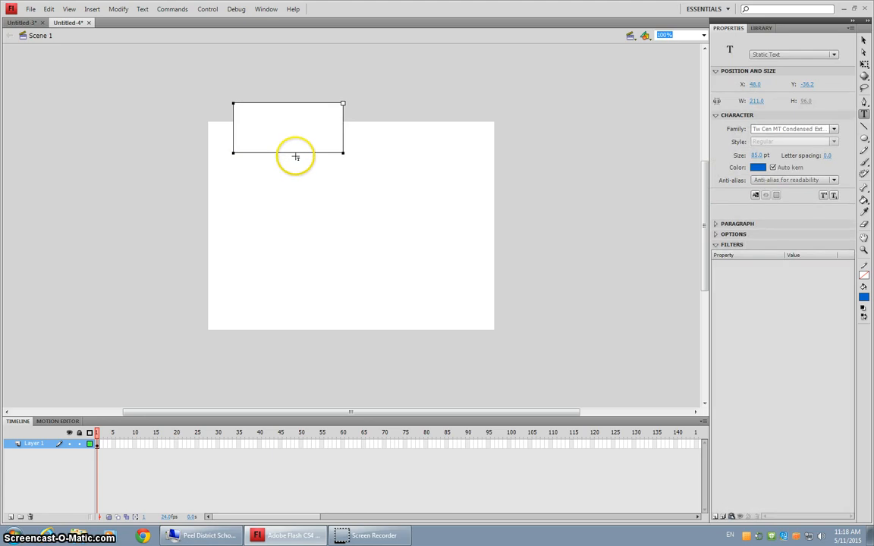
pyautogui.moveTo(297, 152); pyautogui.dragTo(298, 194)
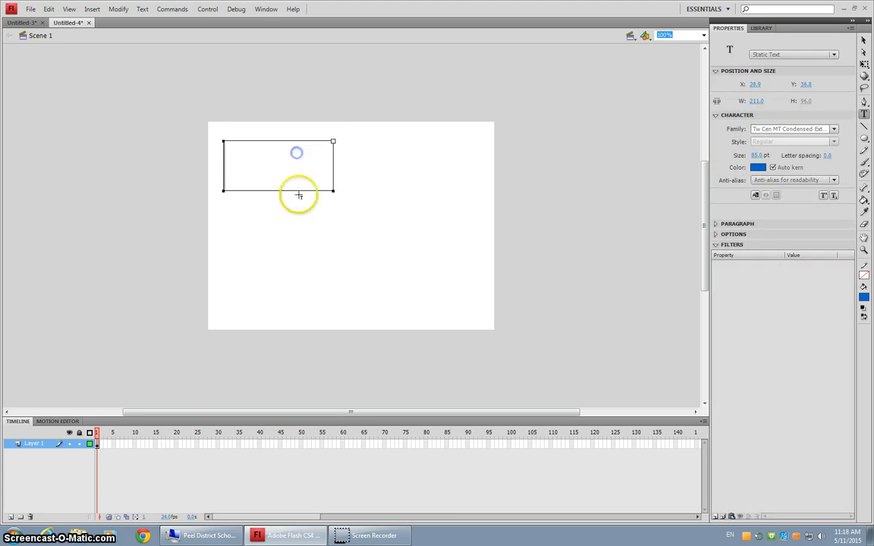
# Set the text colour to red and the font size to 68 pt.
pyautogui.click(758, 167)
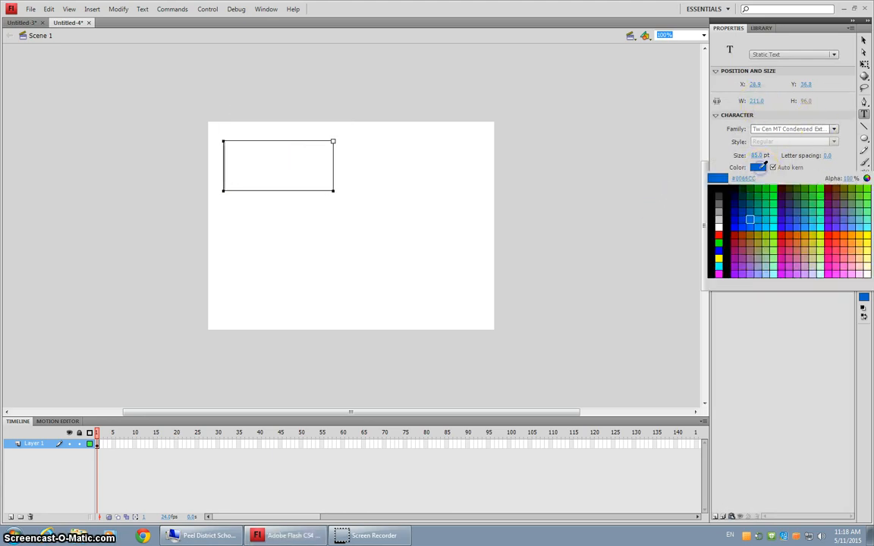
pyautogui.click(719, 236)
pyautogui.click(758, 101)
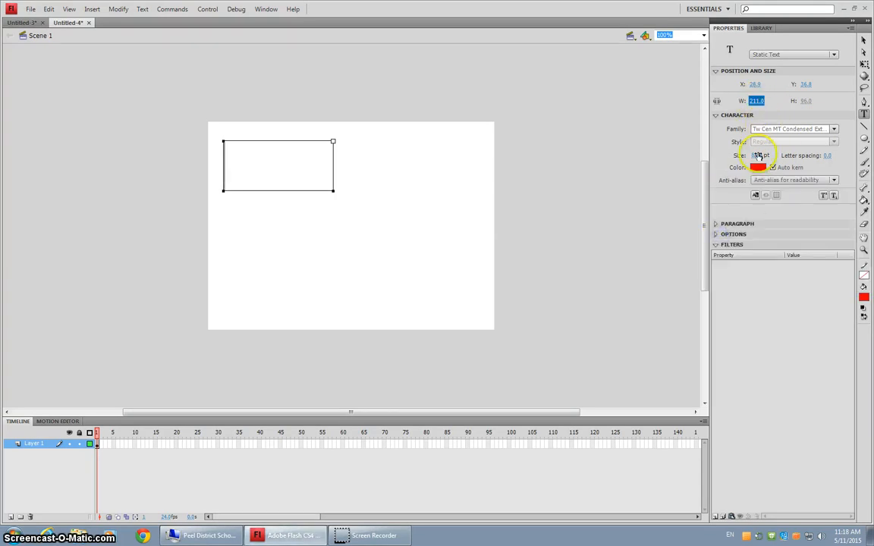
pyautogui.moveTo(761, 153); pyautogui.dragTo(753, 154)
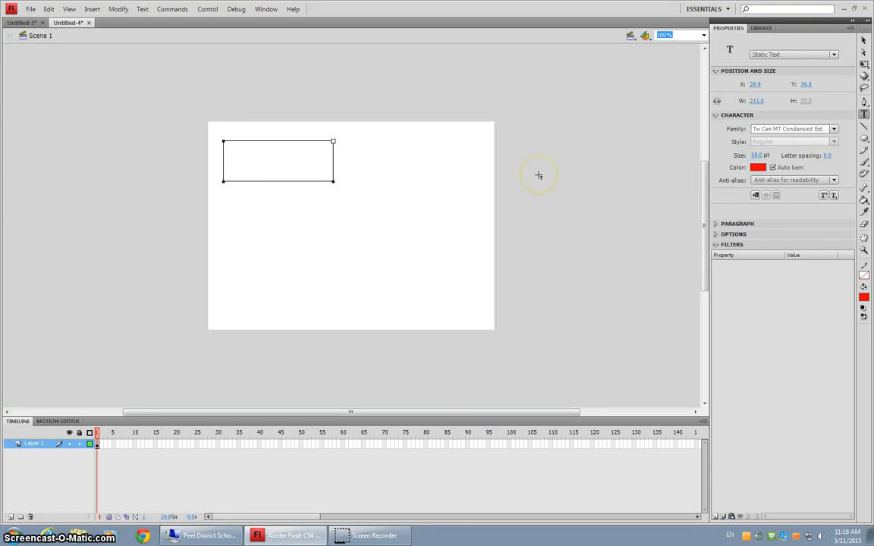
# Enter the presenter's title and initial in the text box and finish editing with the Selection tool.
pyautogui.write('Mr')
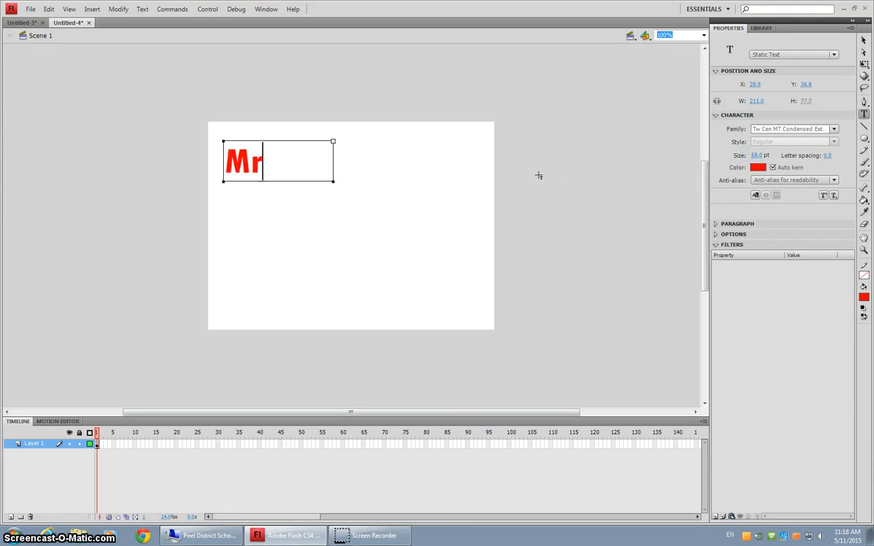
pyautogui.write('.O')
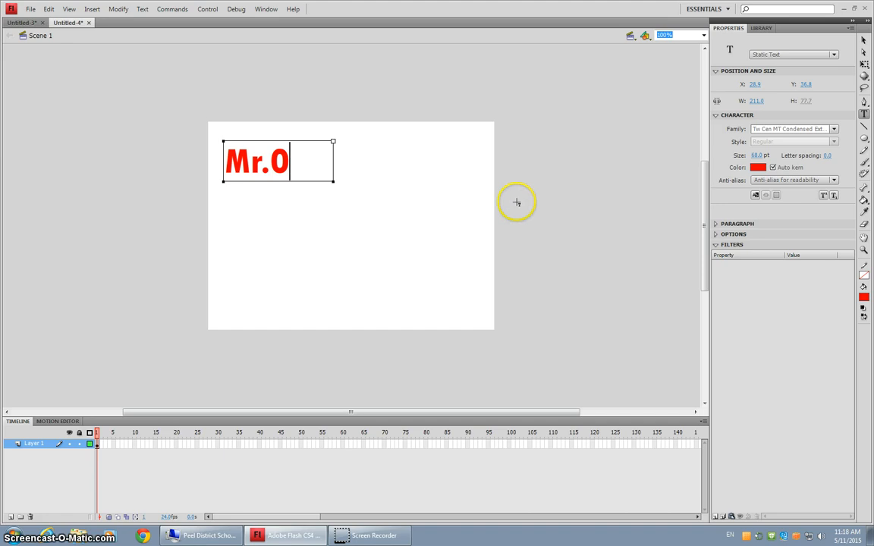
pyautogui.click(865, 39)
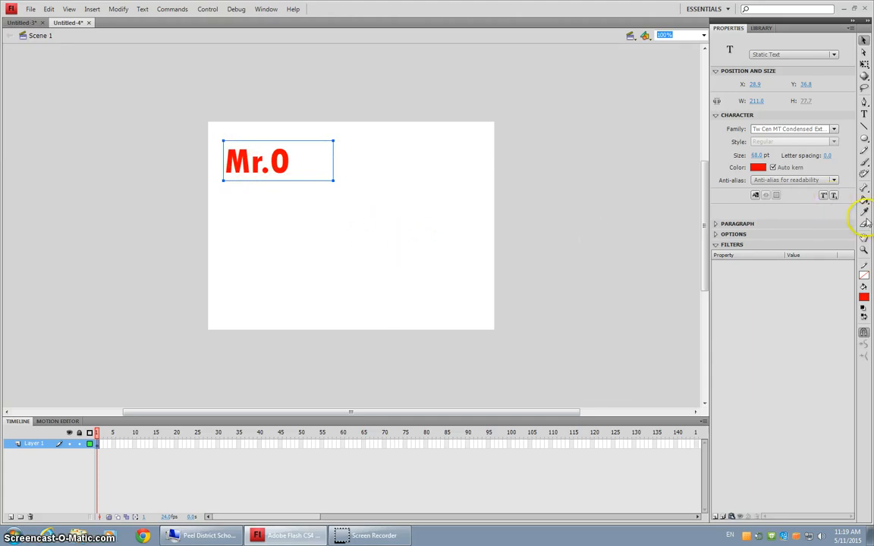
# Draw a red oval about 112 by 90 px in the lower-right area of the stage, then undo it.
pyautogui.click(865, 140)
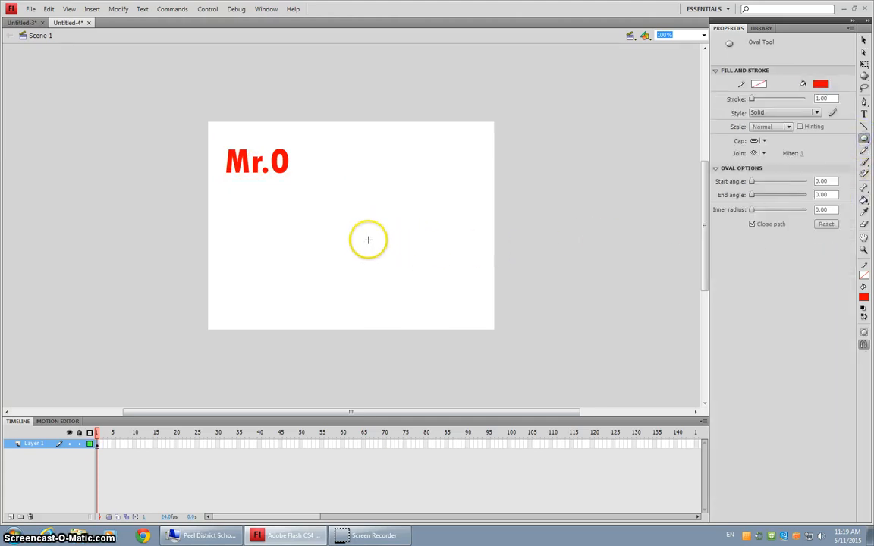
pyautogui.moveTo(369, 239); pyautogui.dragTo(427, 285)
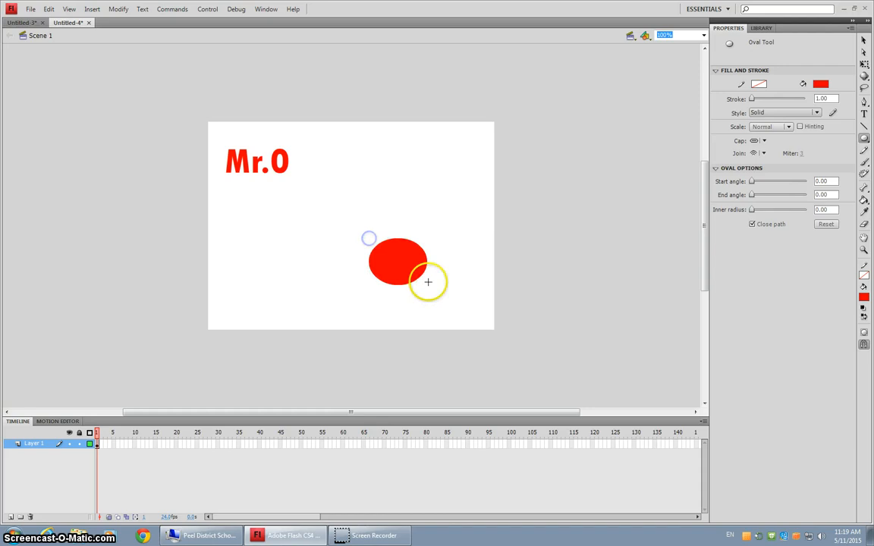
pyautogui.click(864, 40)
pyautogui.click(392, 260)
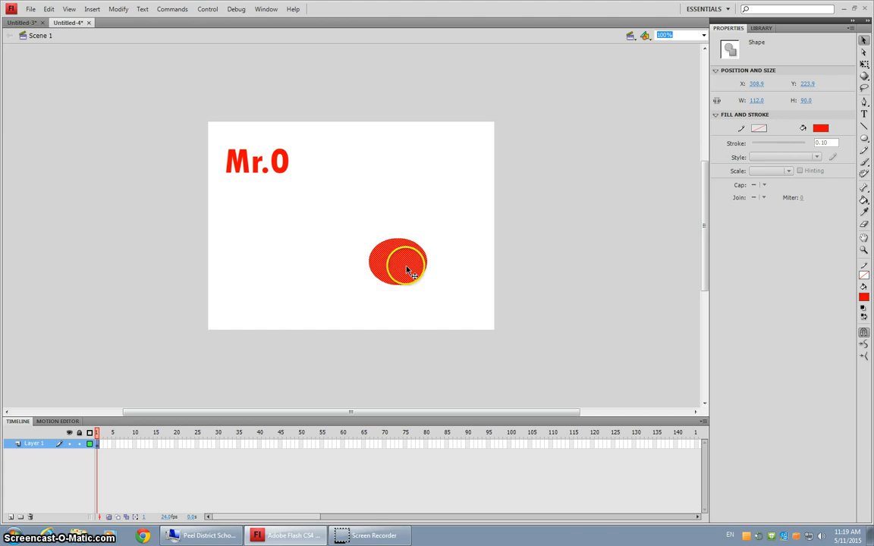
pyautogui.hotkey('ctrl', 'z')
pyautogui.hotkey('ctrl', 'z')
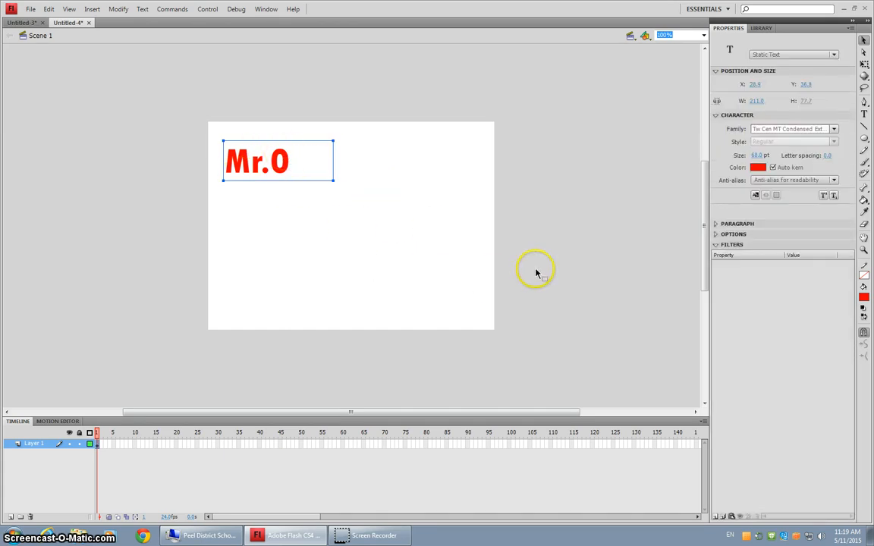
# Insert a keyframe at frame 20 of Layer 1.
pyautogui.click(99, 453)
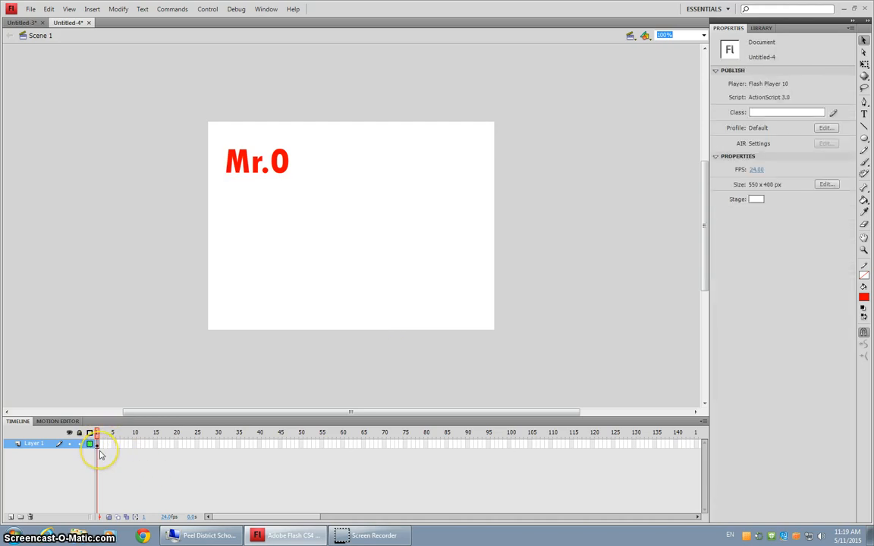
pyautogui.click(175, 444)
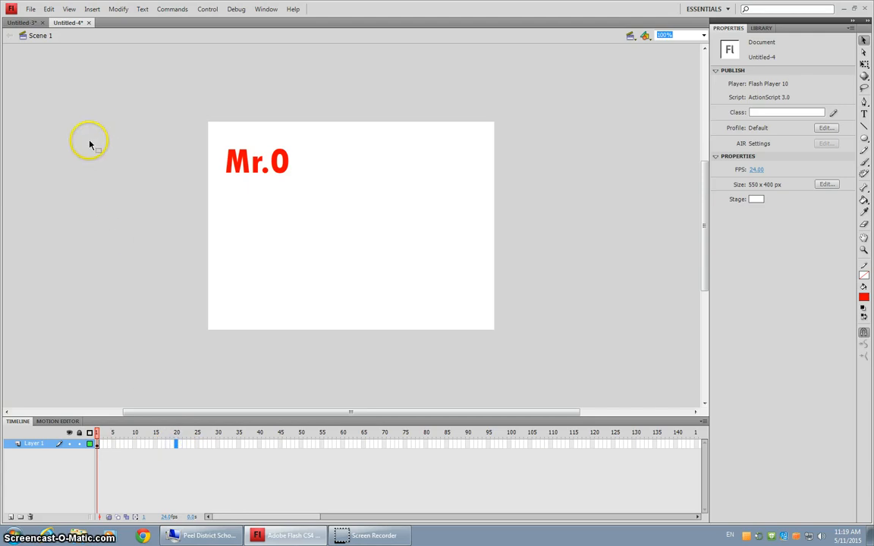
pyautogui.click(91, 9)
pyautogui.moveTo(112, 75)
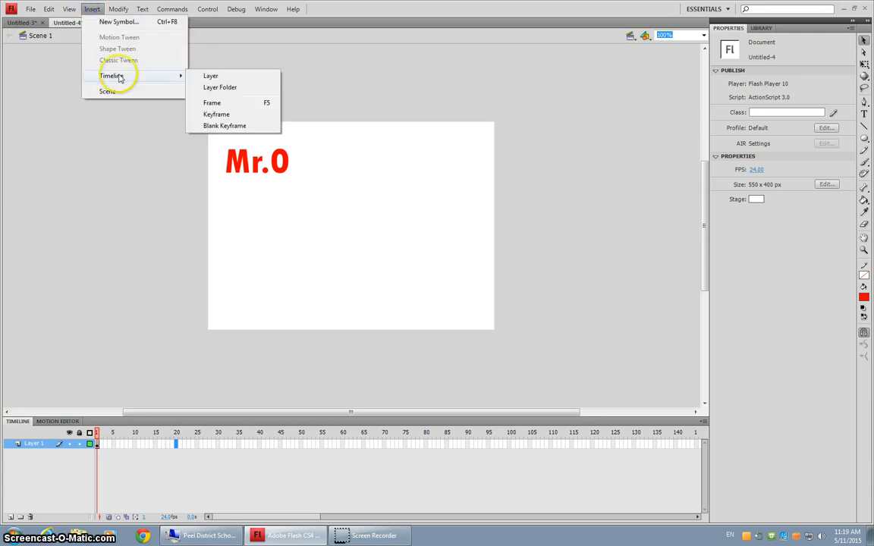
pyautogui.click(224, 115)
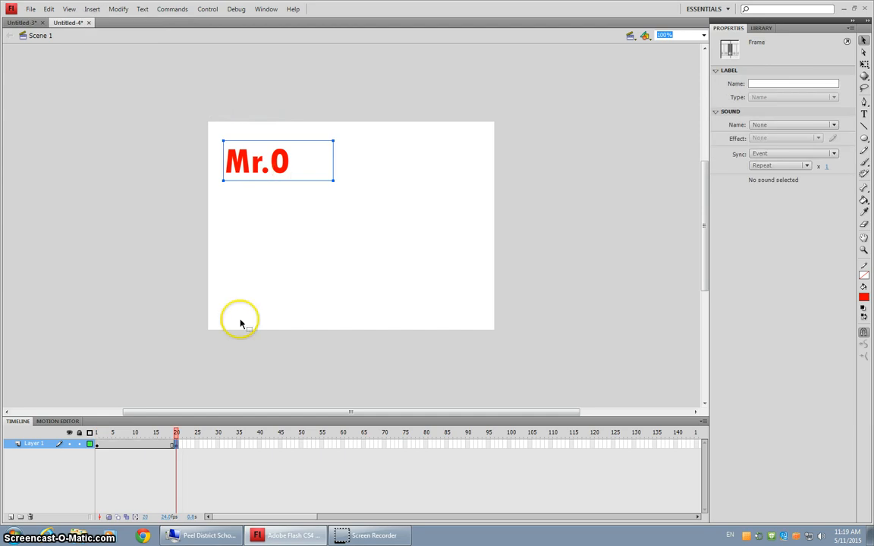
# Play the timeline and compare the text on the keyframes at frames 1 and 20.
pyautogui.click(97, 445)
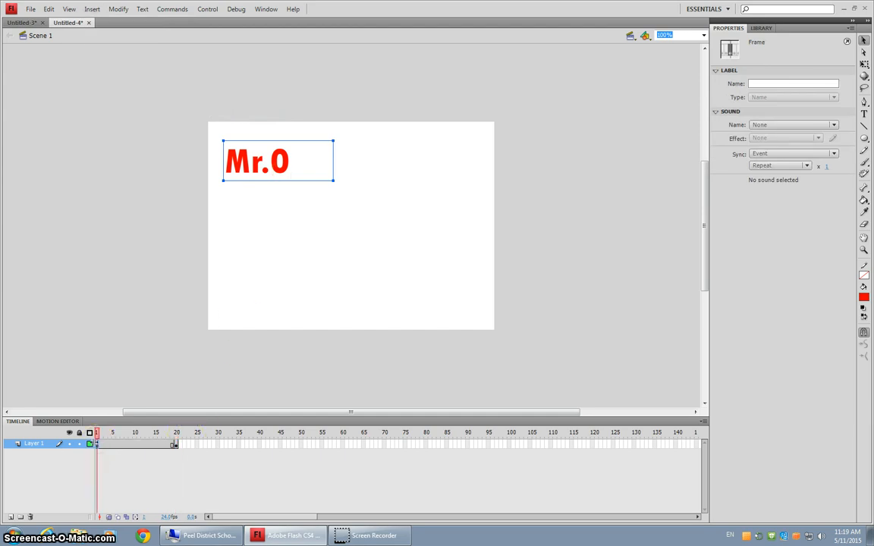
pyautogui.click(176, 446)
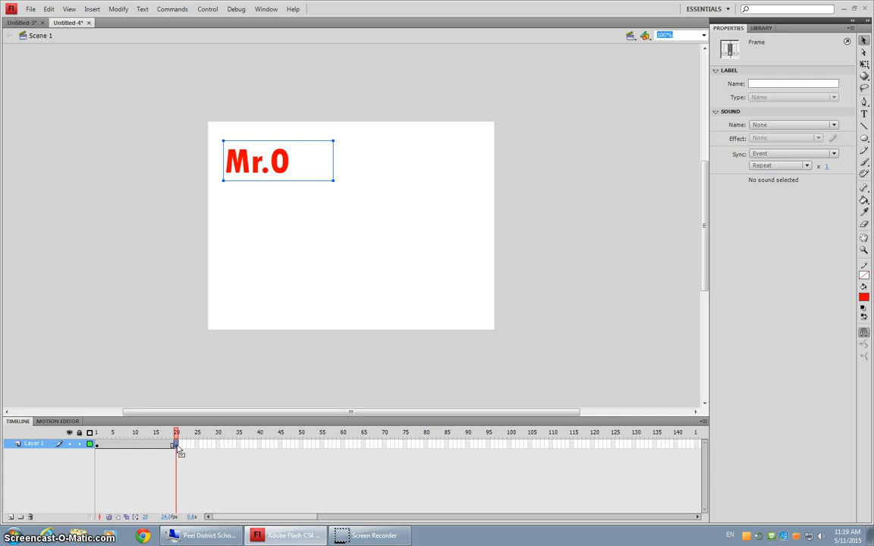
pyautogui.press('Return')
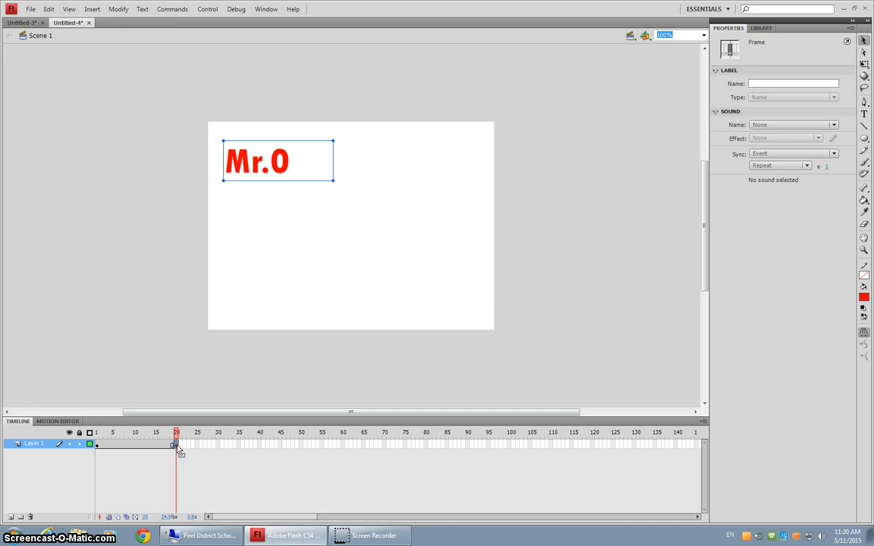
pyautogui.press('Return')
pyautogui.click(180, 453)
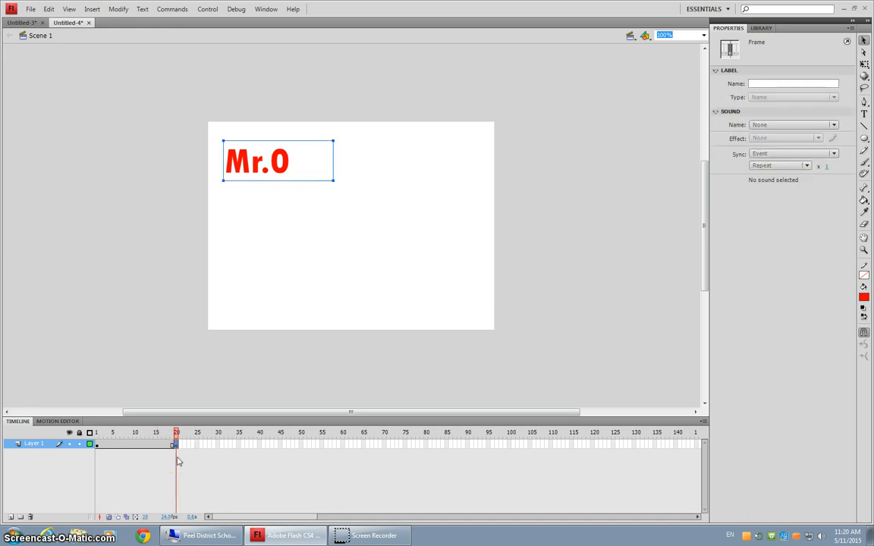
pyautogui.moveTo(176, 447); pyautogui.dragTo(97, 450)
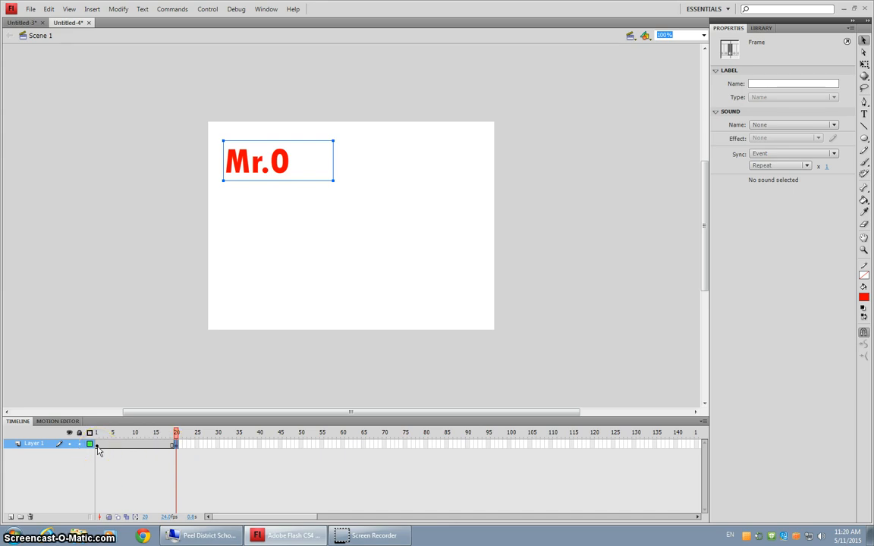
pyautogui.click(97, 448)
pyautogui.click(175, 446)
pyautogui.click(865, 76)
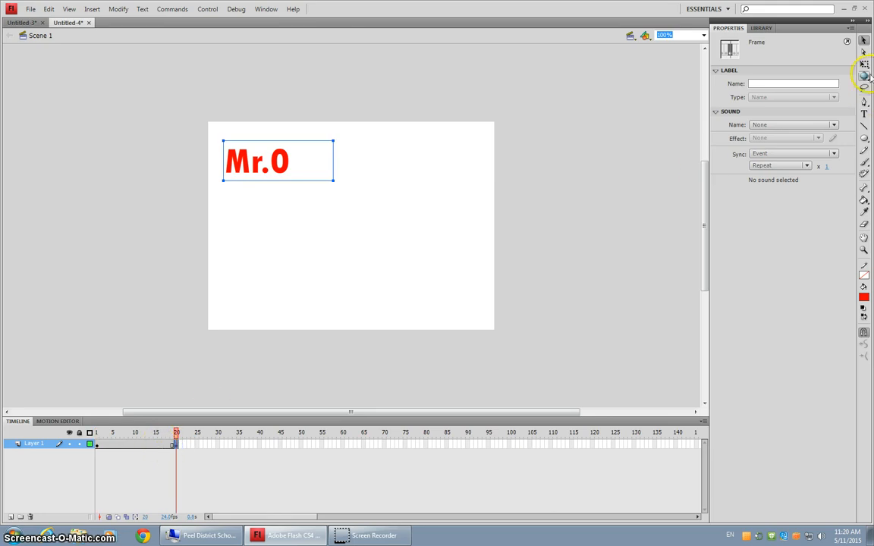
# Move the red text on frame 20 to the stage's lower-right area, at about X 284, Y 286, with the Free Transform tool.
pyautogui.click(864, 65)
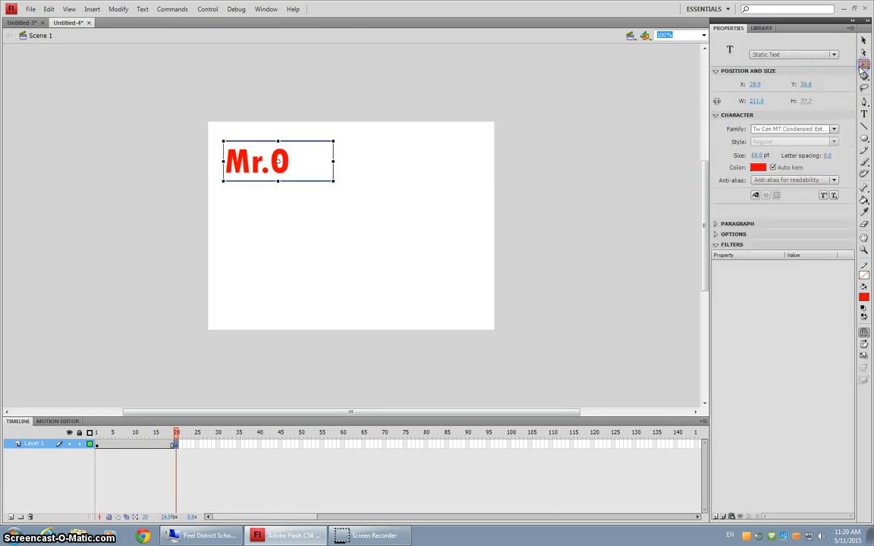
pyautogui.click(297, 164)
pyautogui.moveTo(303, 172); pyautogui.dragTo(436, 302)
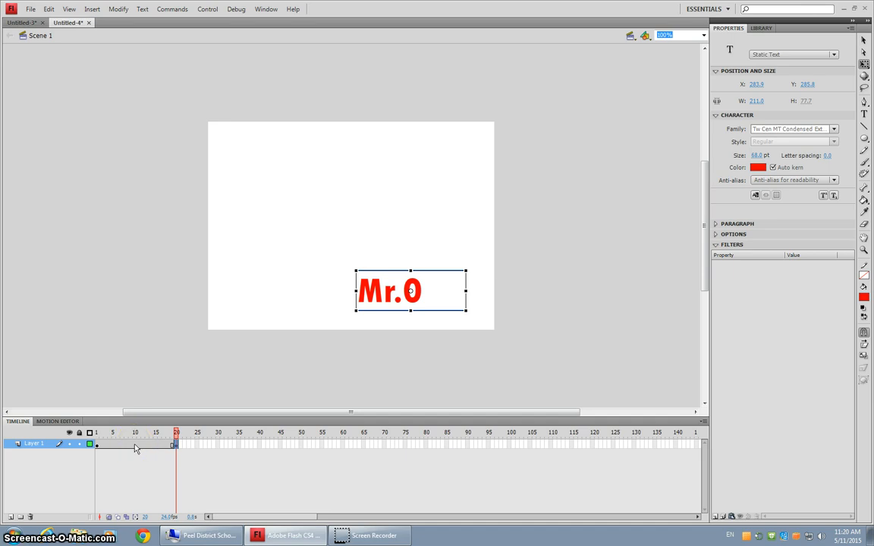
# Create a classic tween between the keyframes at frames 1 and 20 and play the animation.
pyautogui.rightClick(135, 448)
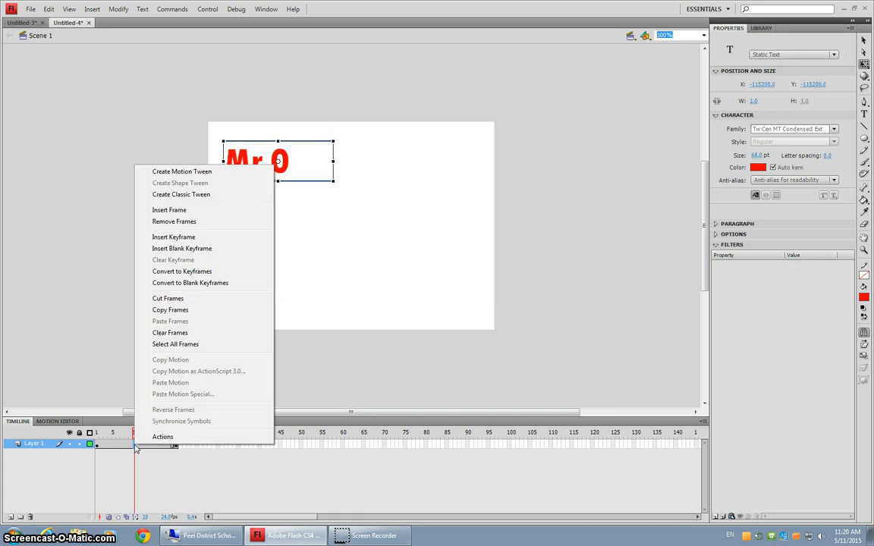
pyautogui.click(182, 195)
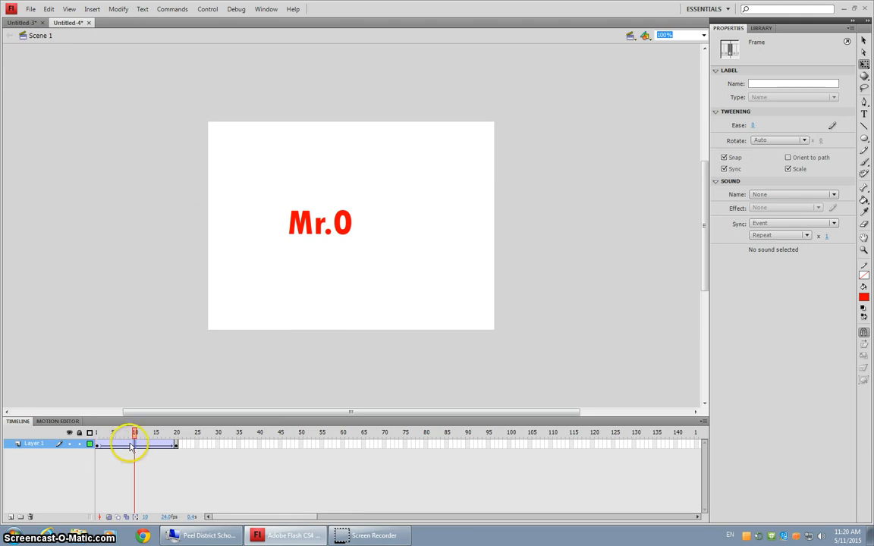
pyautogui.press('Return')
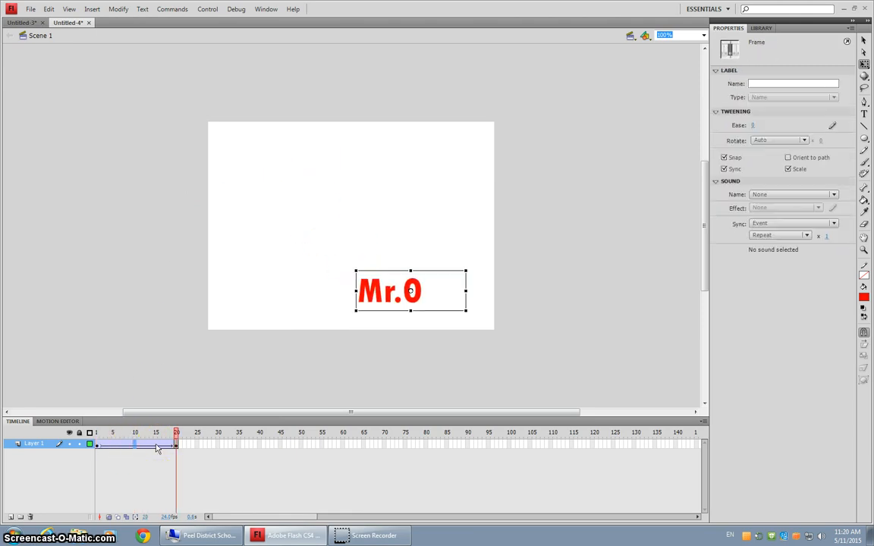
pyautogui.press('Return')
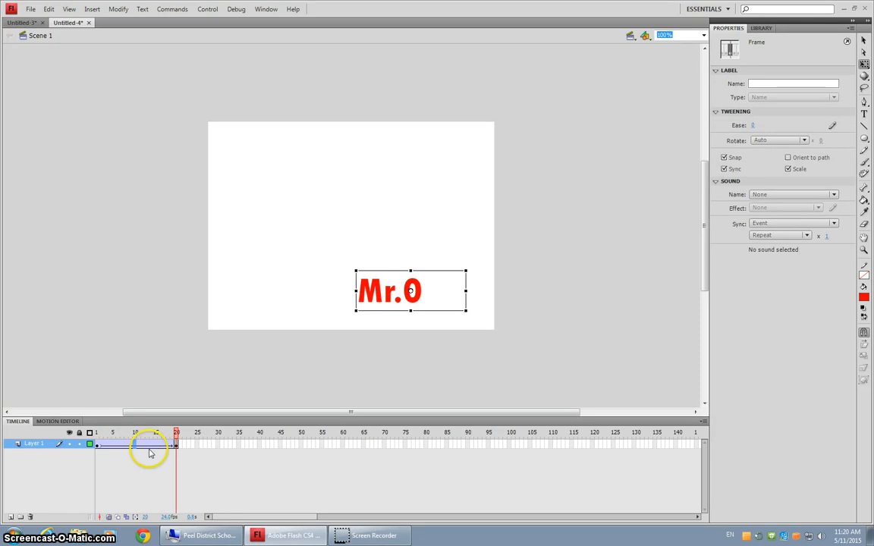
# Insert a keyframe at frame 40 of Layer 1.
pyautogui.click(259, 446)
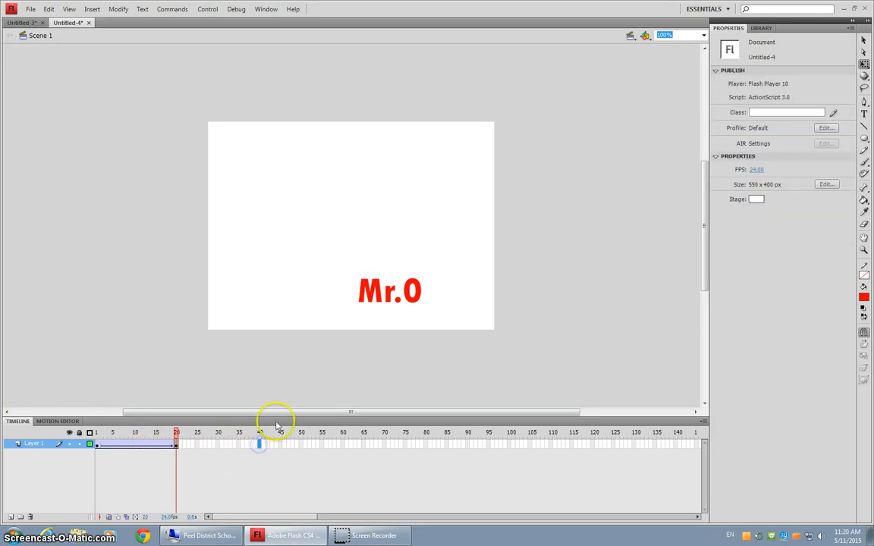
pyautogui.click(94, 9)
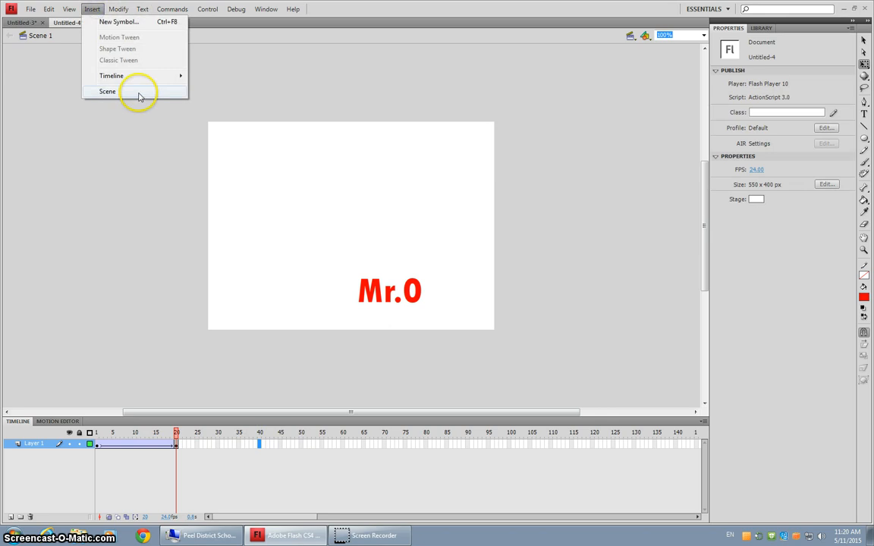
pyautogui.moveTo(136, 75)
pyautogui.click(217, 115)
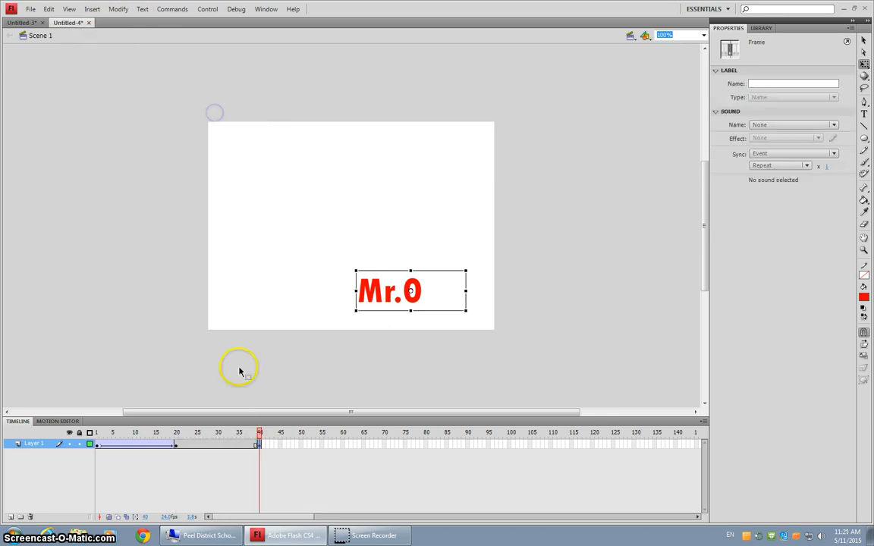
# Flip the text on frame 40 upside down, stretch it to about 98 px high and move it near the stage's centre.
pyautogui.click(259, 446)
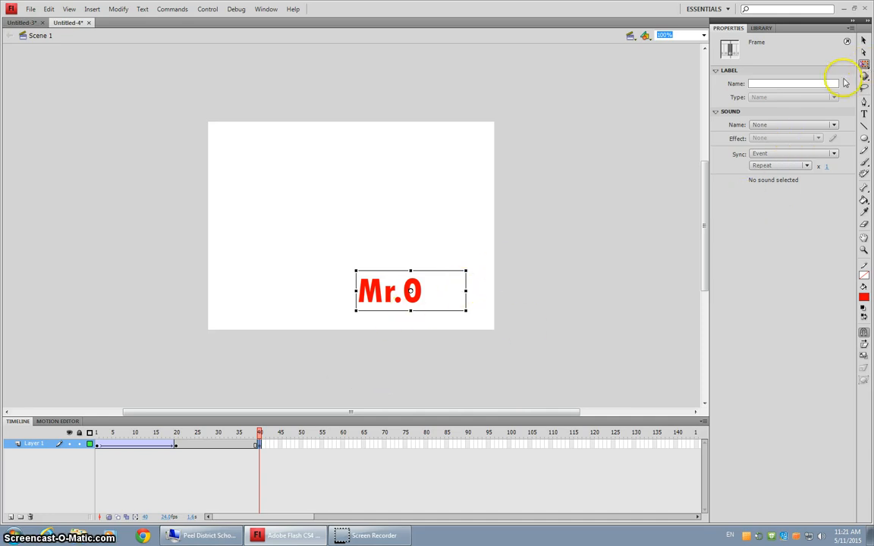
pyautogui.moveTo(411, 312)
pyautogui.mouseDown()
pyautogui.moveTo(412, 265)
pyautogui.moveTo(419, 294)
pyautogui.moveTo(419, 275)
pyautogui.moveTo(401, 227)
pyautogui.moveTo(381, 212)
pyautogui.moveTo(394, 213)
pyautogui.mouseUp()
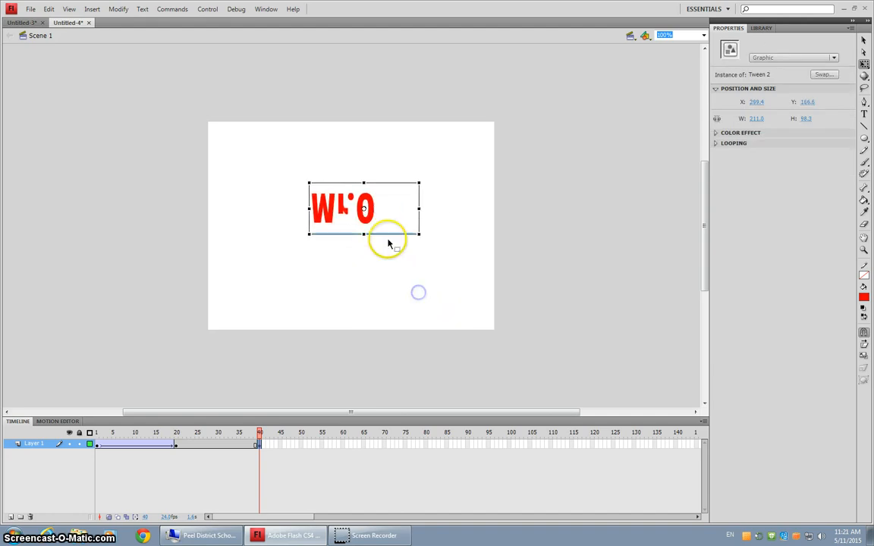
# Create a classic tween between the keyframes at frames 20 and 40 and play the animation.
pyautogui.rightClick(216, 446)
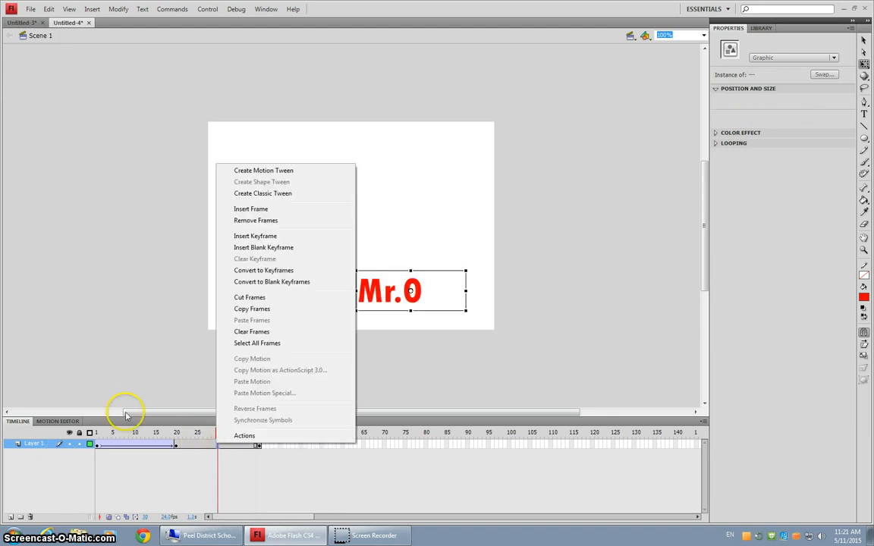
pyautogui.click(262, 193)
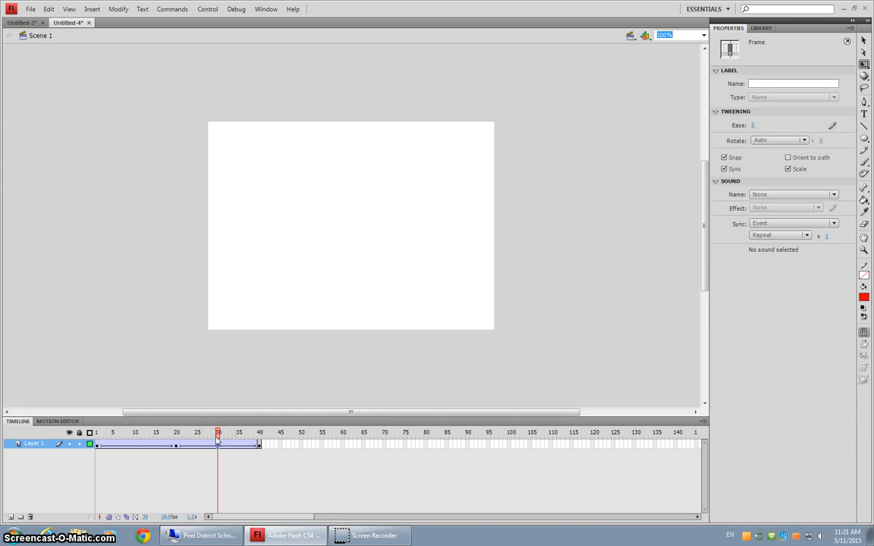
pyautogui.press('Return')
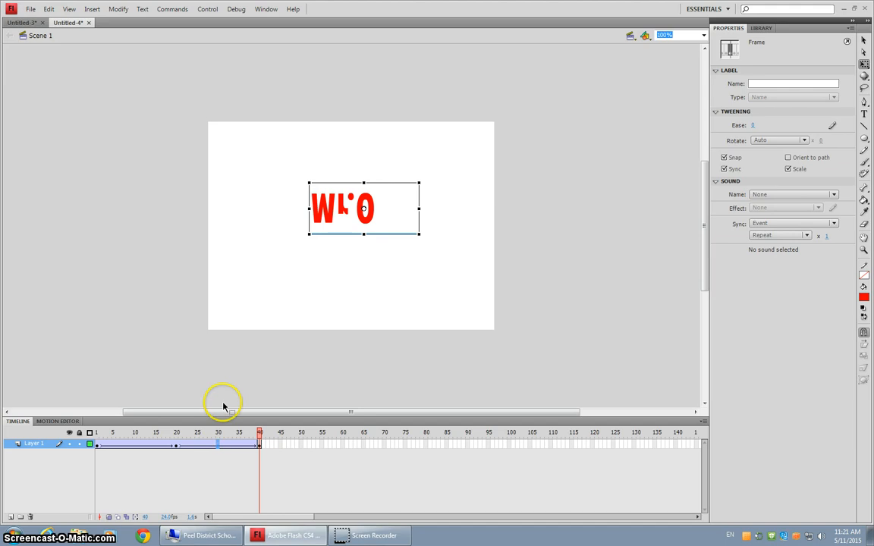
# Insert a keyframe at frame 60 of Layer 1.
pyautogui.click(342, 445)
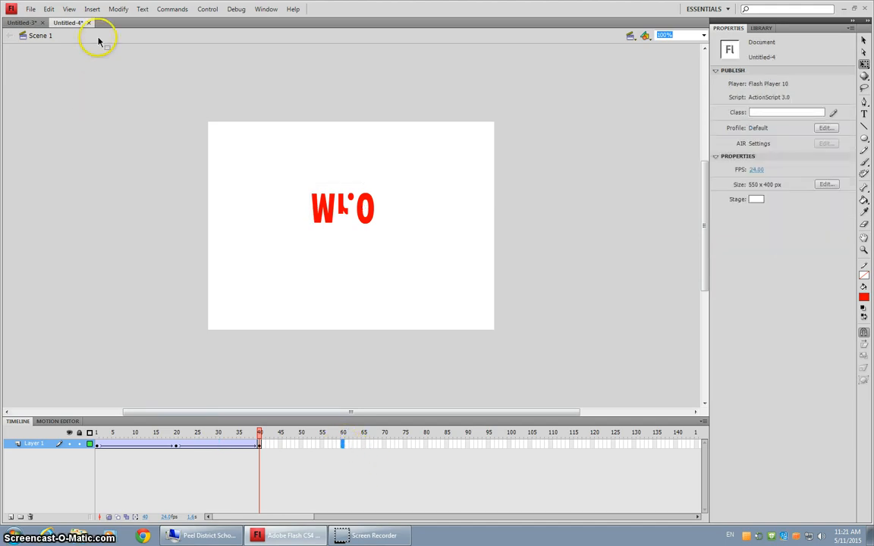
pyautogui.click(92, 9)
pyautogui.moveTo(121, 75)
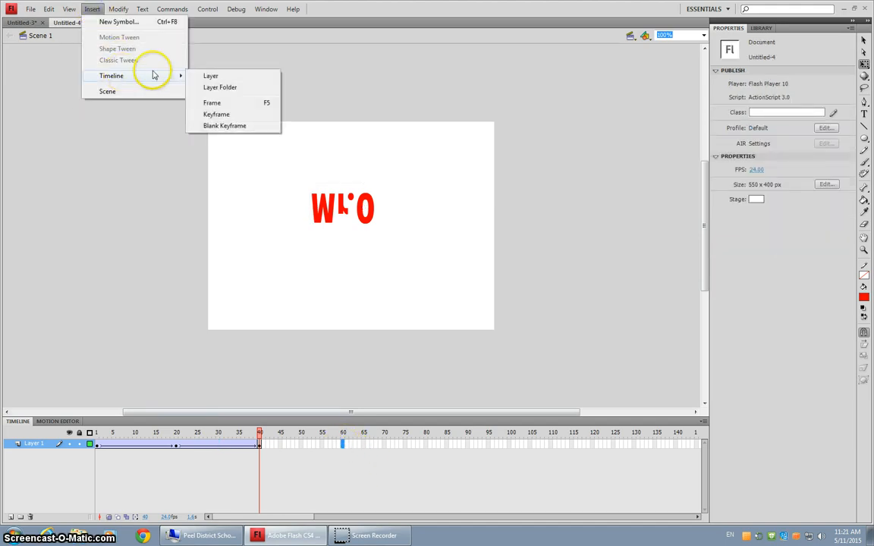
pyautogui.click(239, 114)
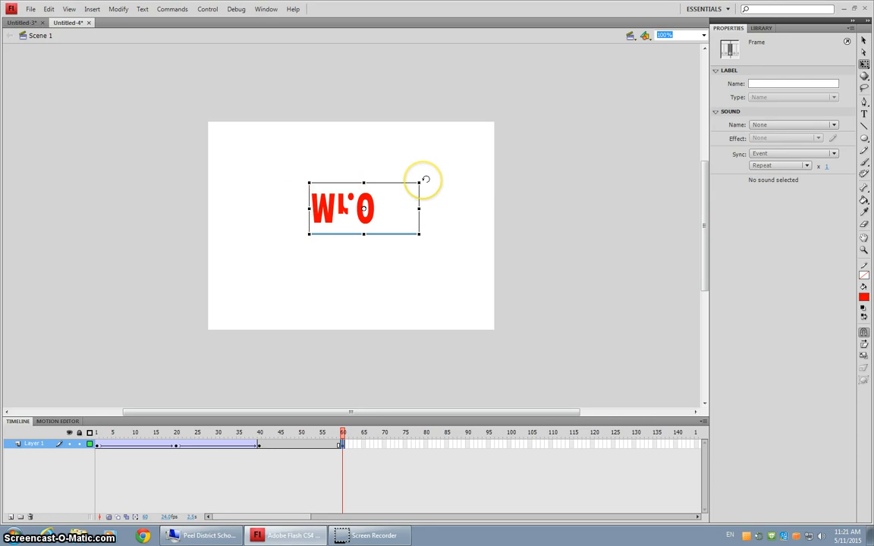
# Rotate and widen the text on frame 60 so it reads downward, and move it partly off the stage's lower-left edge.
pyautogui.moveTo(426, 178); pyautogui.dragTo(334, 146)
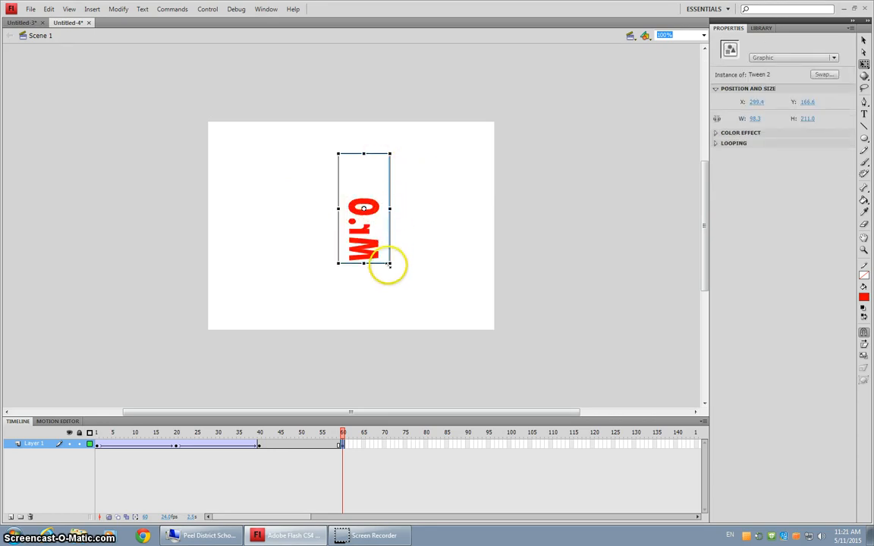
pyautogui.moveTo(389, 264); pyautogui.dragTo(425, 253)
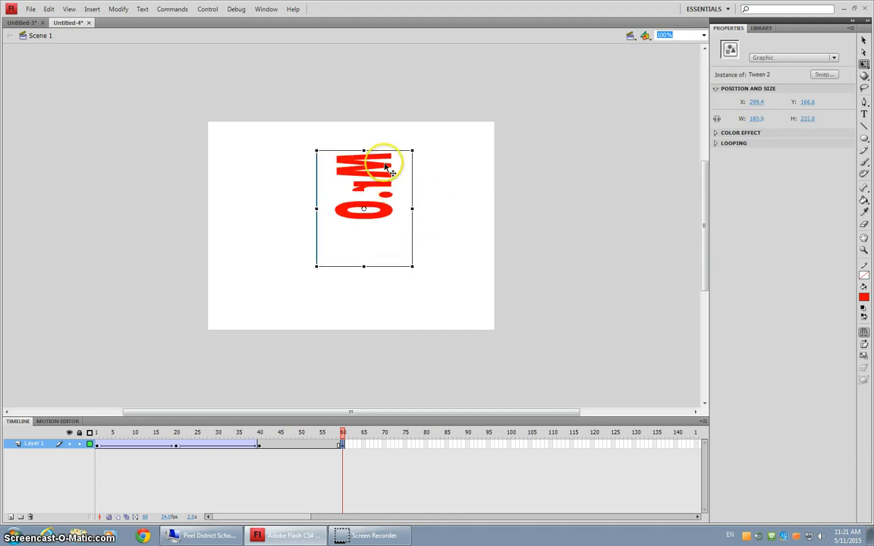
pyautogui.moveTo(386, 165); pyautogui.dragTo(239, 273)
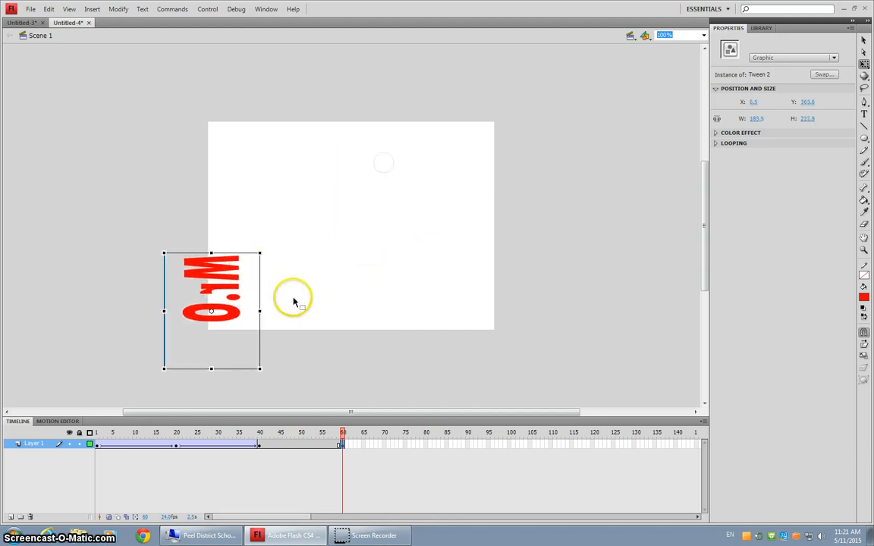
# Create a classic tween between the keyframes at frames 40 and 60 and play the animation.
pyautogui.rightClick(300, 448)
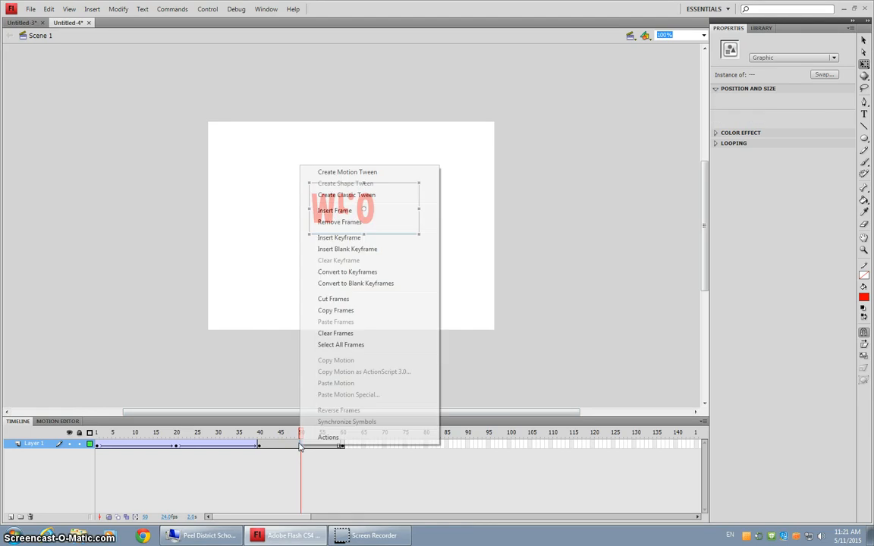
pyautogui.click(365, 196)
pyautogui.press('Return')
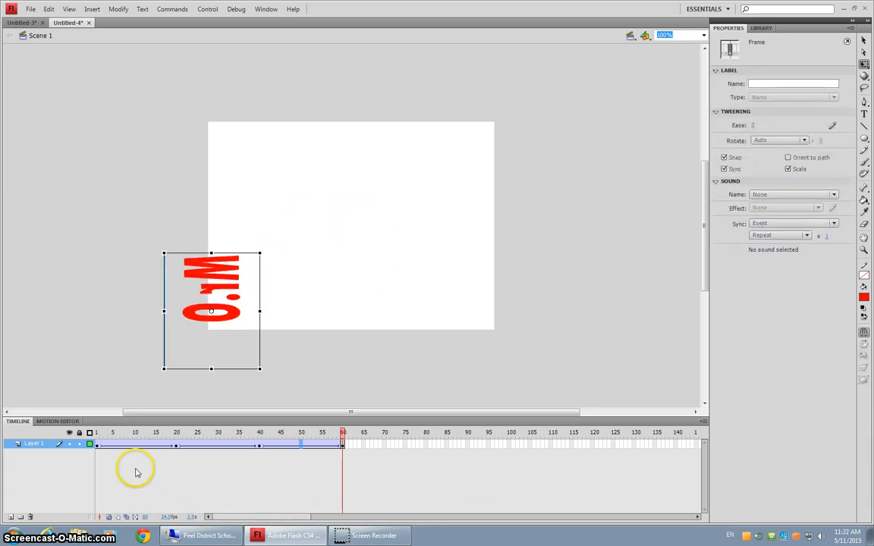
# Rename Layer 1 as Classic.
pyautogui.doubleClick(34, 444)
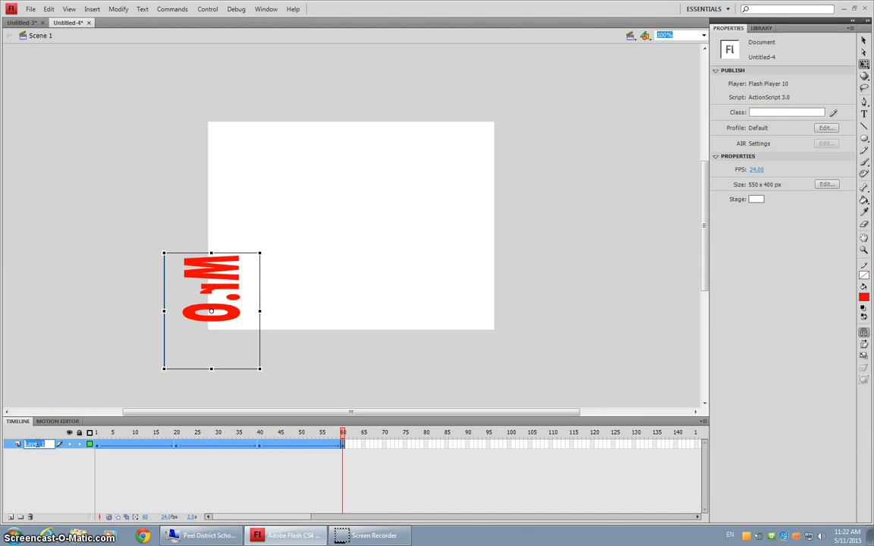
pyautogui.write('O')
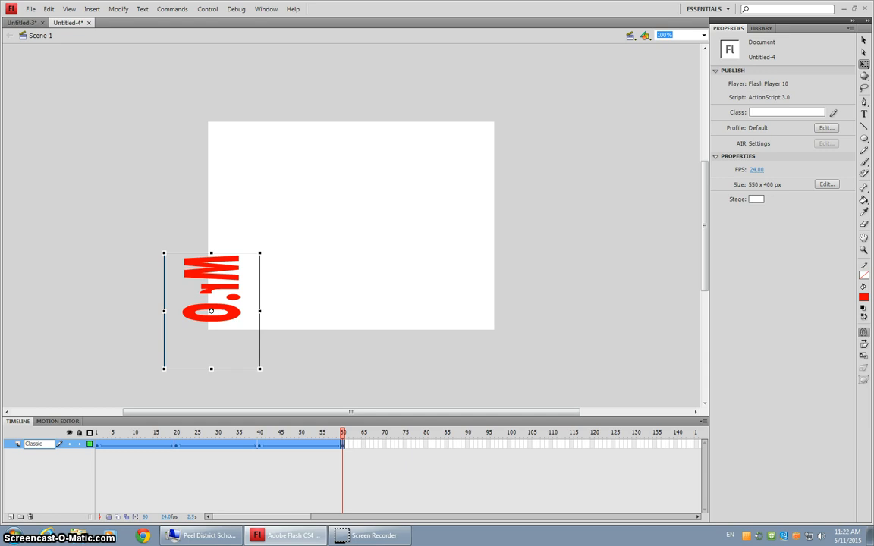
pyautogui.press('Return')
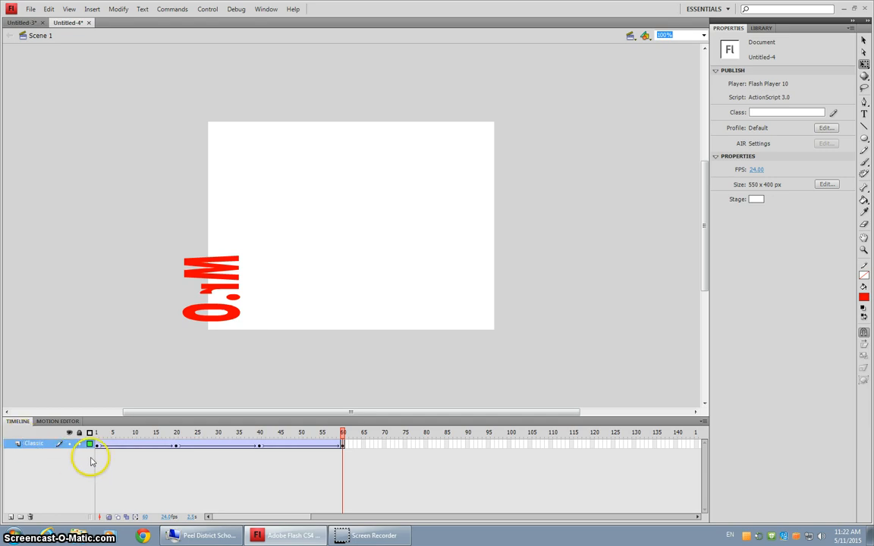
pyautogui.click(426, 445)
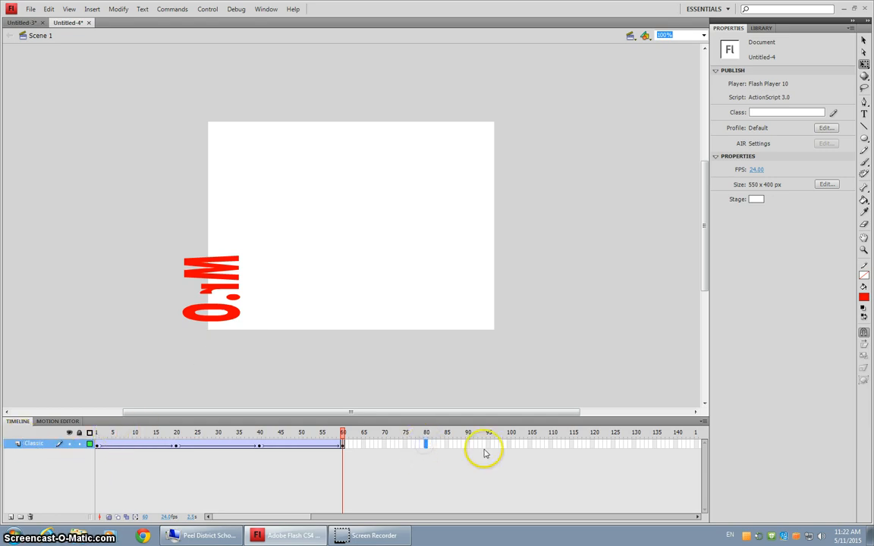
pyautogui.click(509, 444)
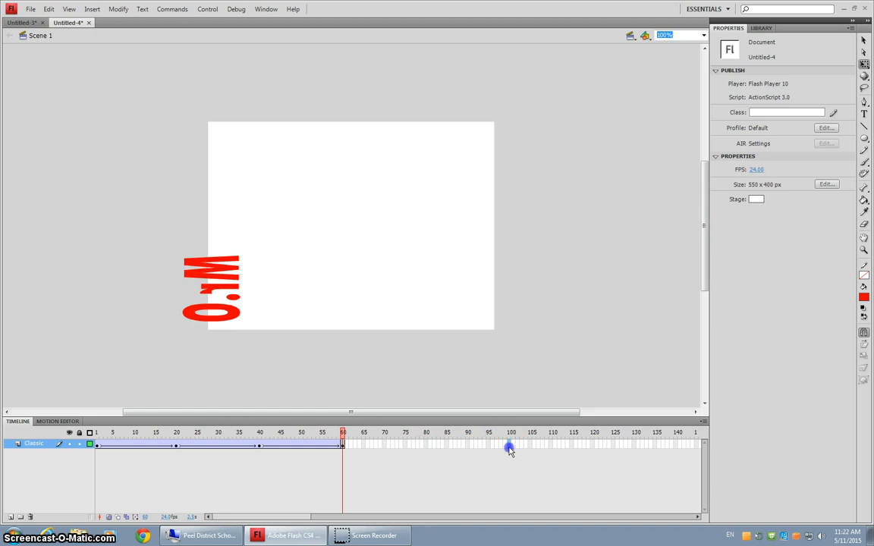
pyautogui.click(593, 446)
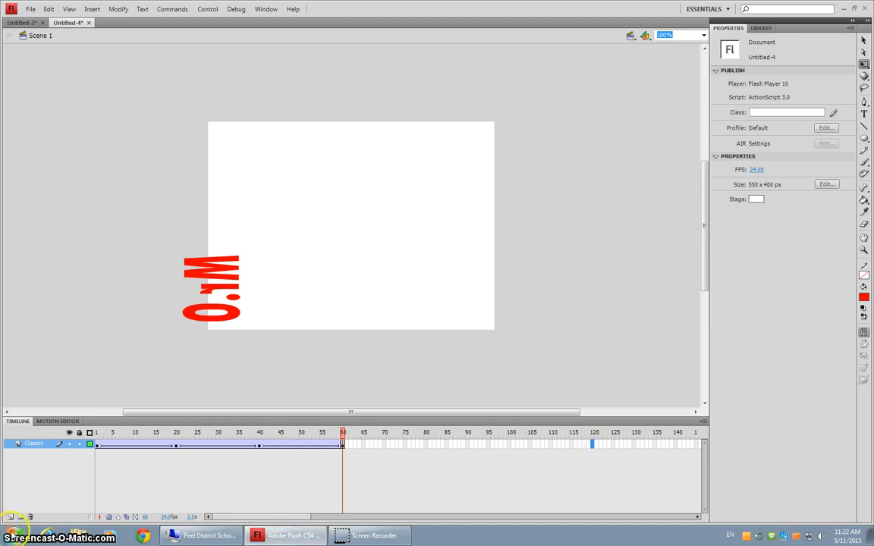
# Add a new layer above the Classic layer.
pyautogui.click(11, 517)
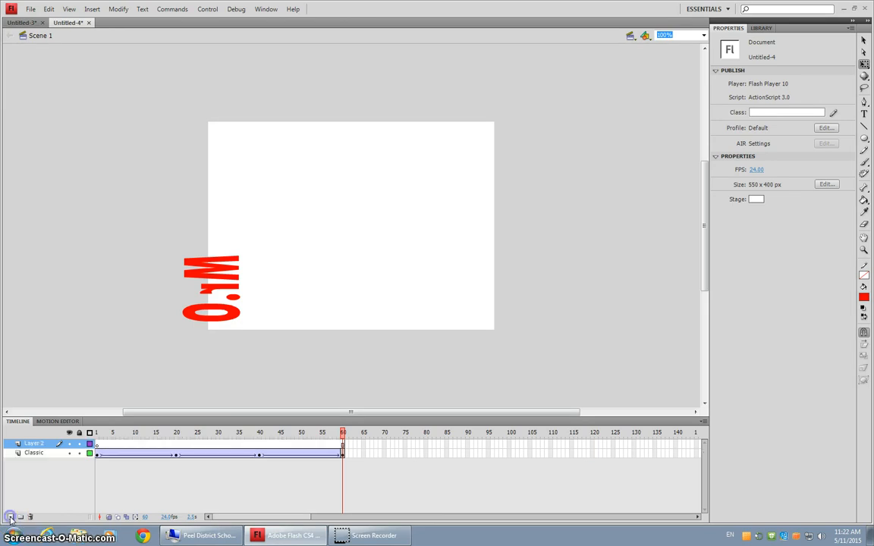